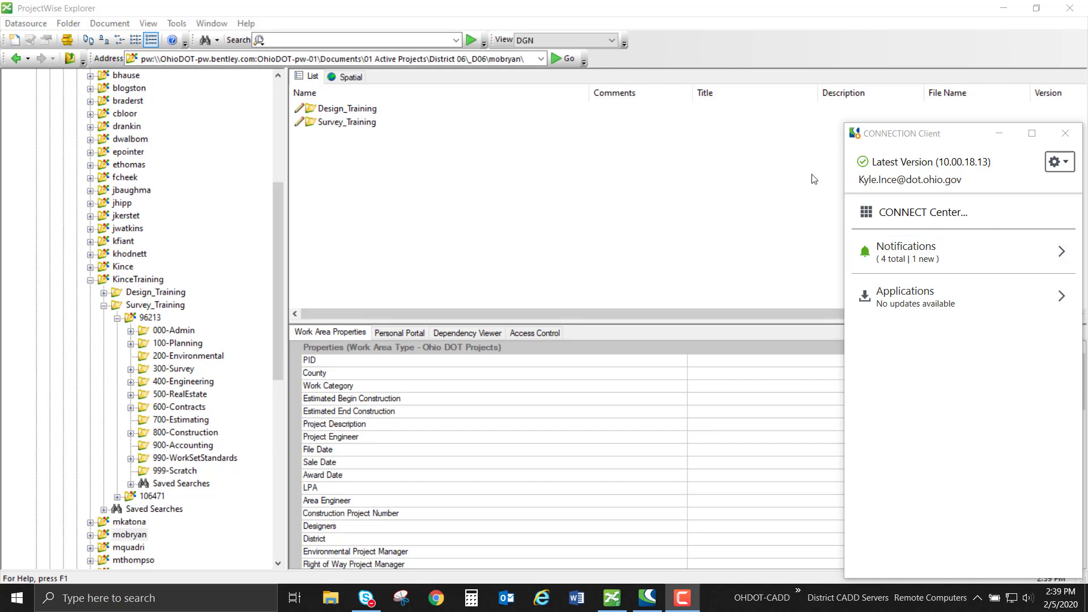
- Browse the 96213 project under Survey_Training to the GCS folder within 990-WorkSetStandards to view its custom coordinate system file
left_click(462, 174)
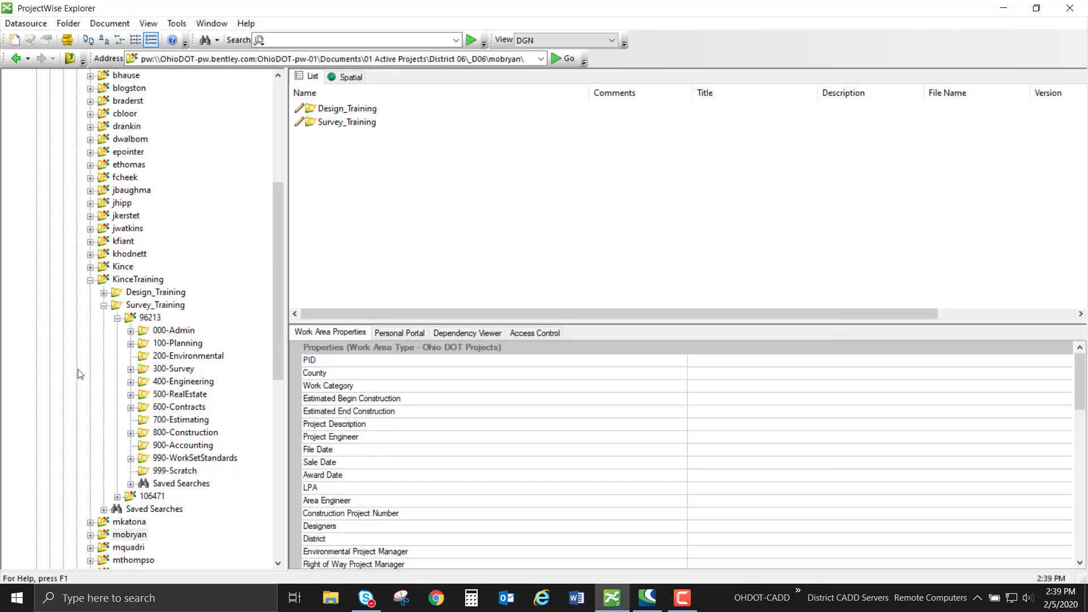
left_click(148, 318)
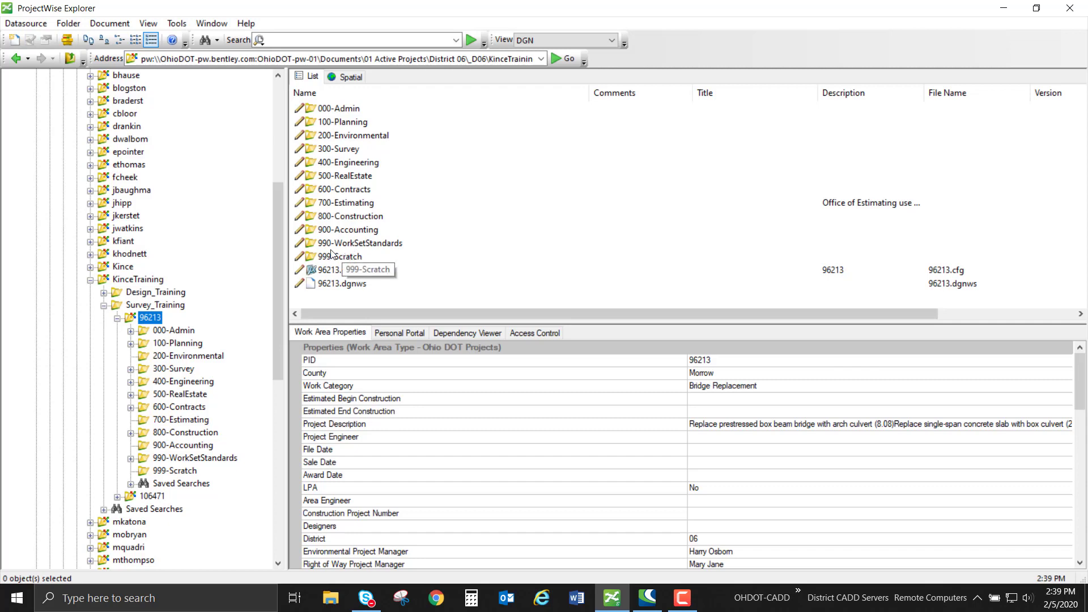
left_click(348, 244)
double_click(347, 246)
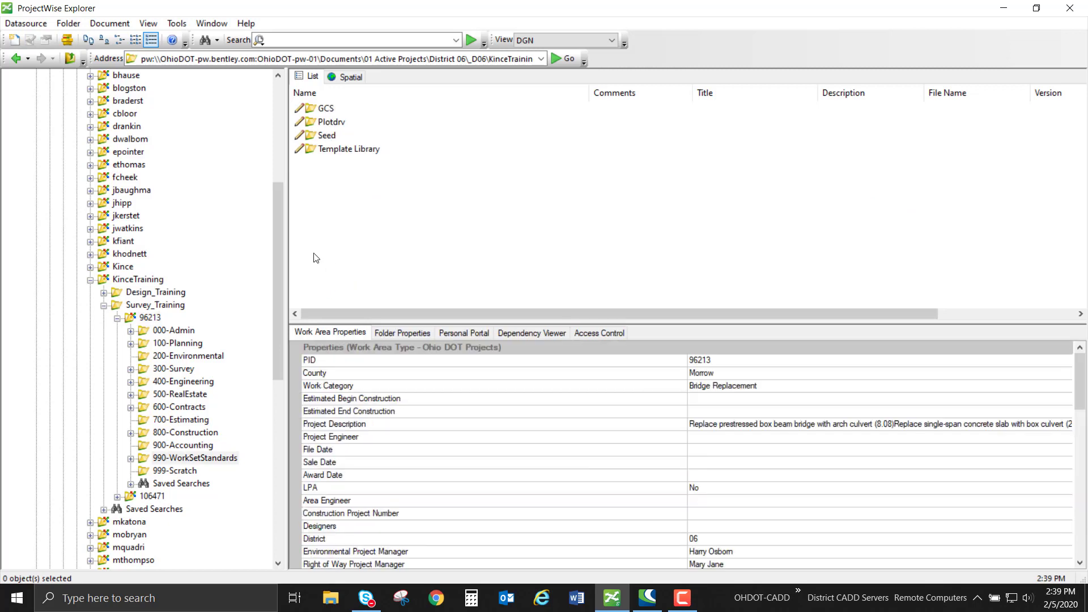
double_click(327, 109)
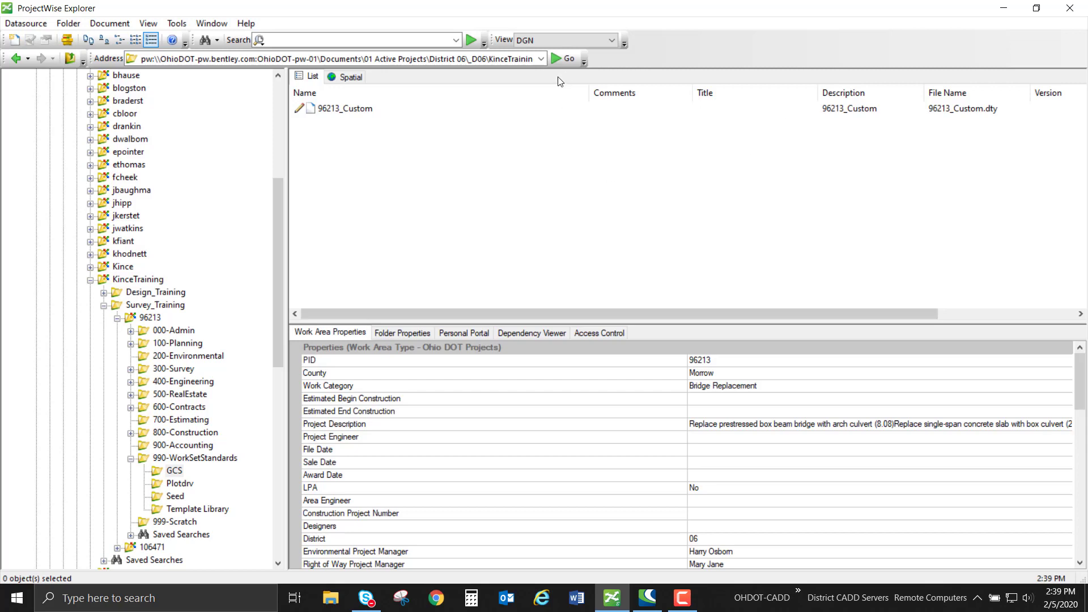
- Open the seed file 96213_DesignSeed2d.dgn from the Seed folder of 990-WorkSetStandards in OpenRoads Designer
left_click(131, 458)
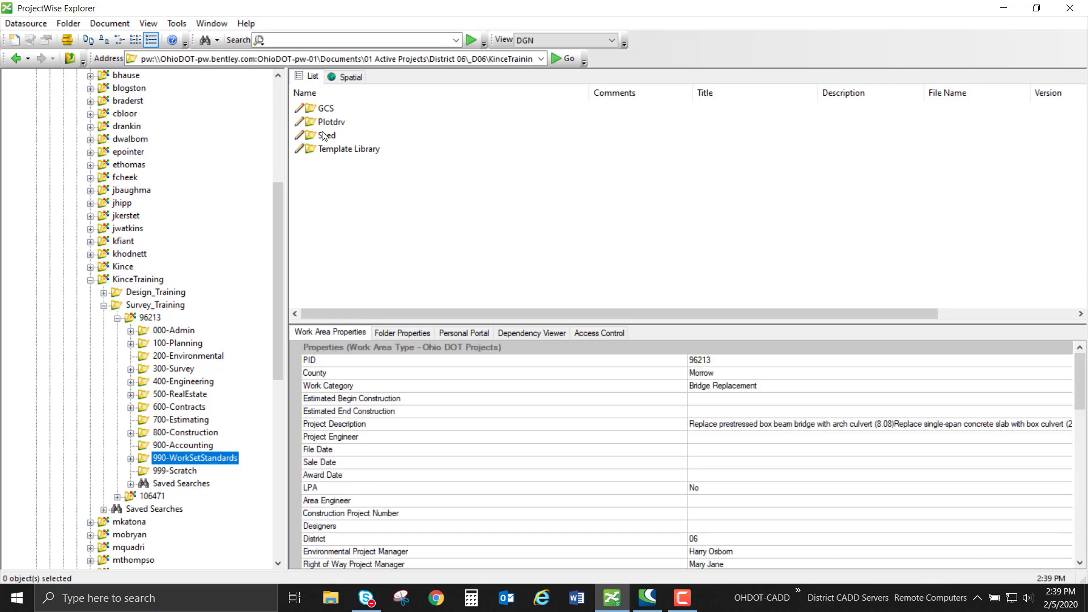
double_click(327, 134)
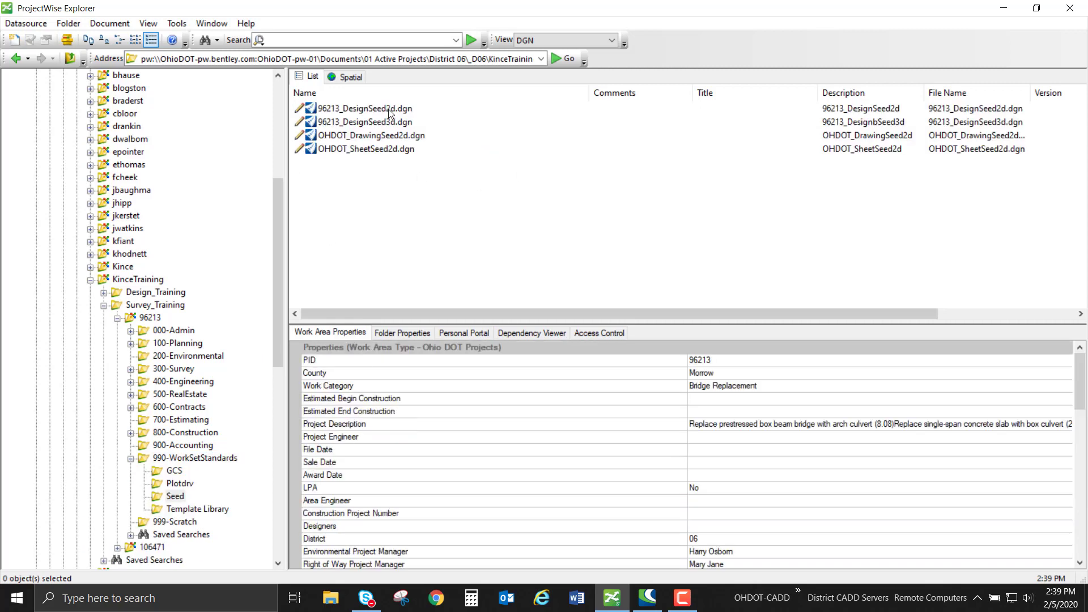
double_click(391, 114)
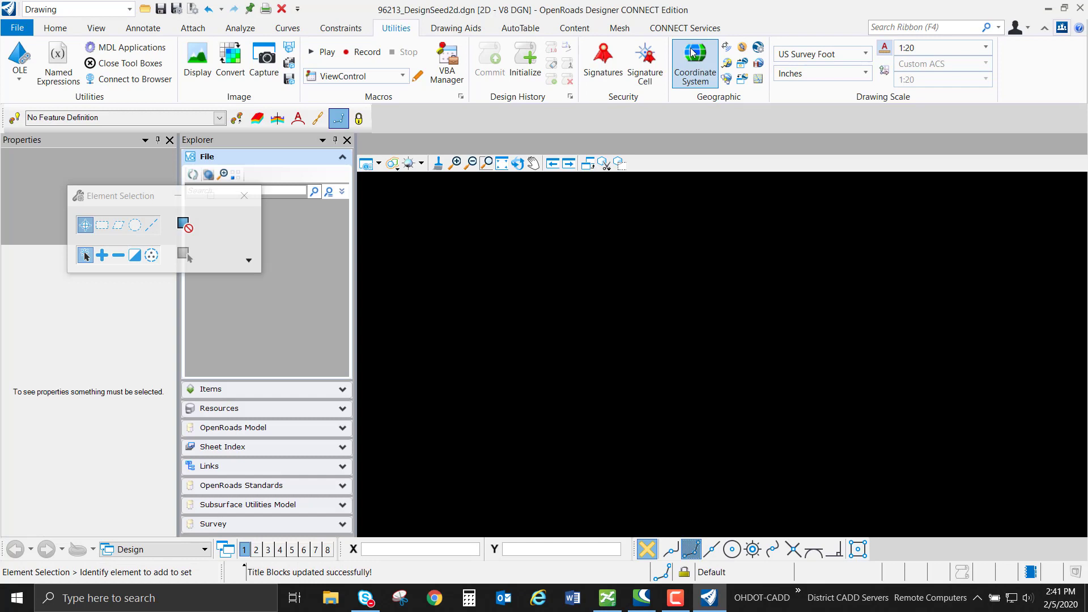
- Open the geographic coordinate system library for the seed file and expand the 96213_Custom group
left_click(691, 60)
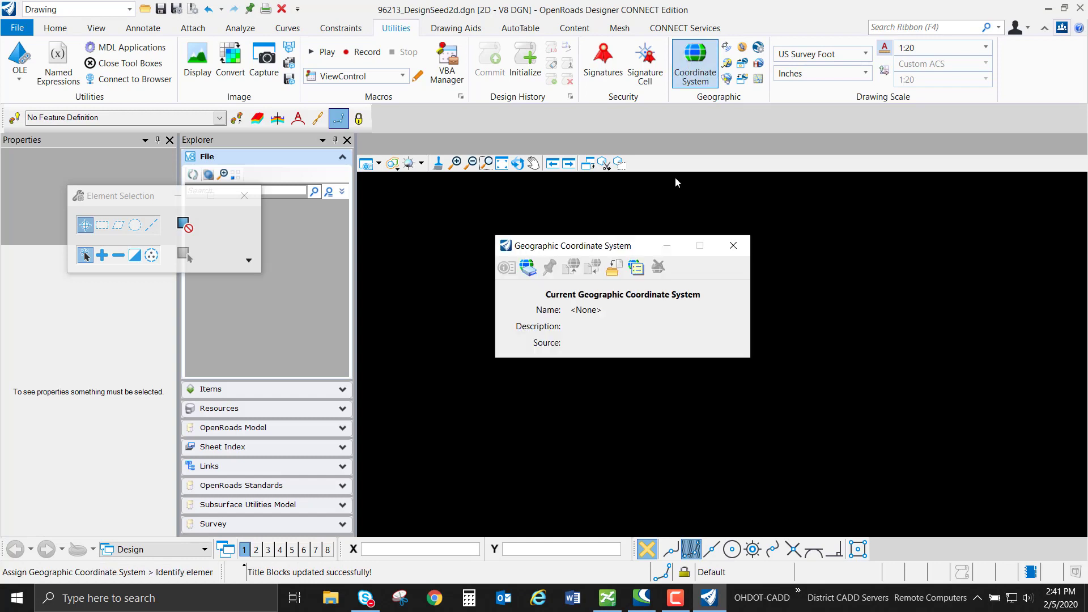
left_click_drag(616, 242, 635, 211)
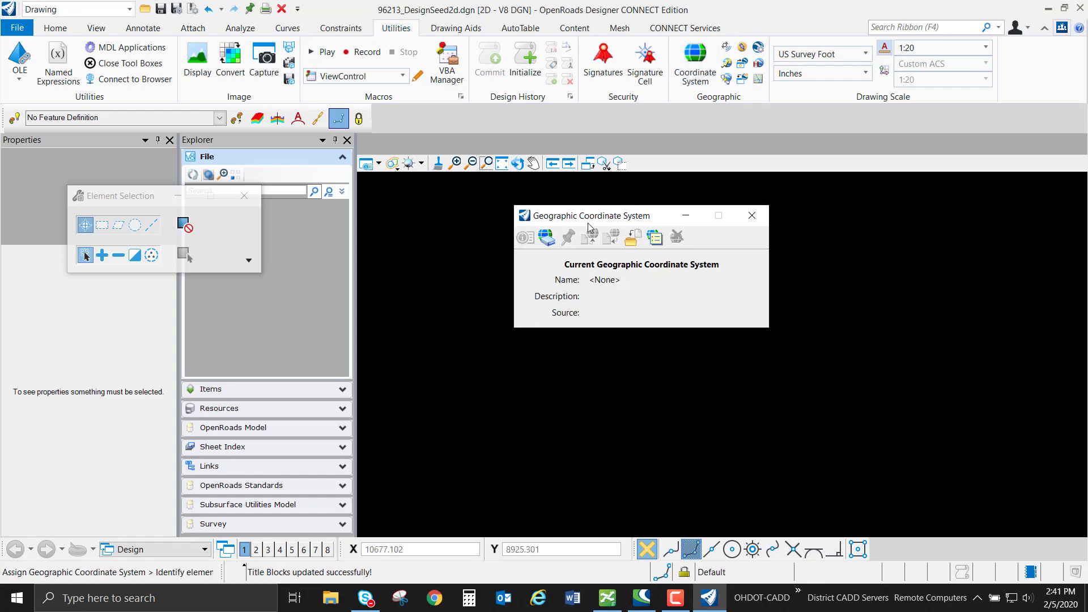
left_click(546, 236)
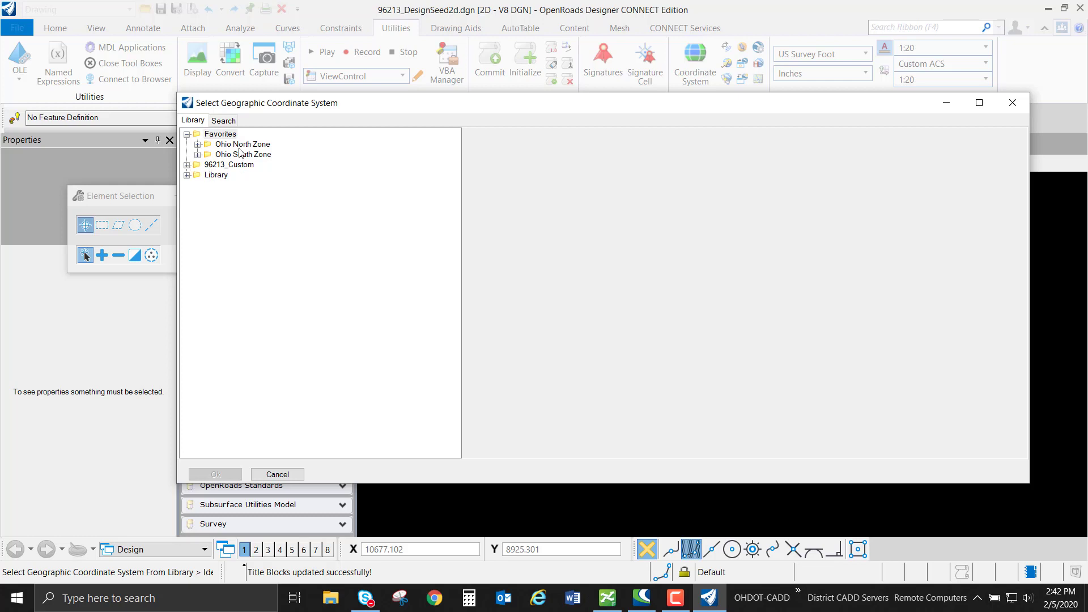
left_click(187, 165)
left_click(219, 165)
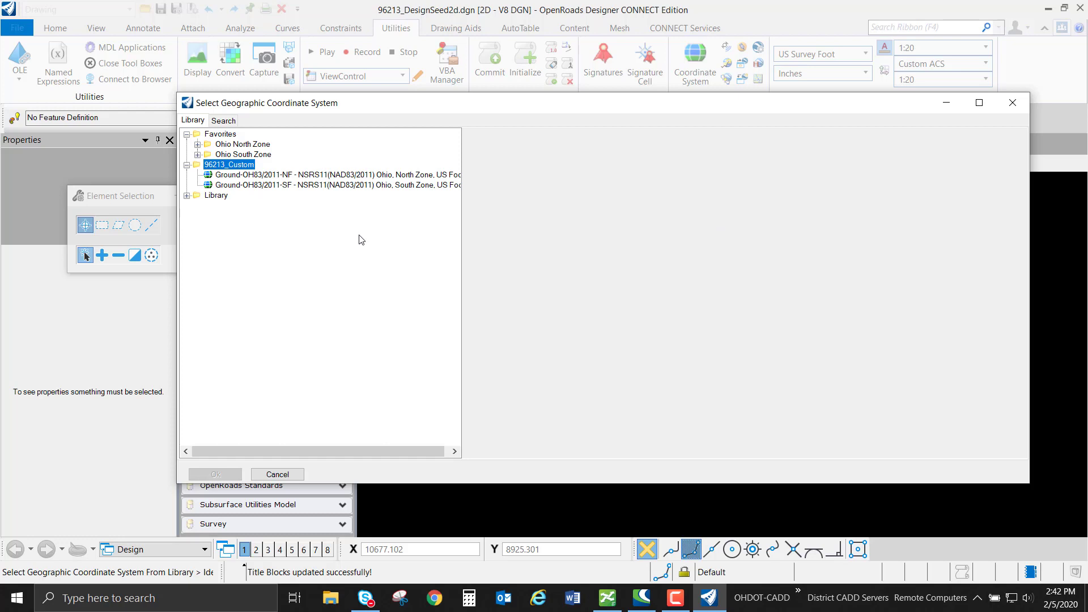
- Edit the properties of the Ground-OH83/2011-NF coordinate system and rename it MRW-96213-Ground
left_click(316, 175)
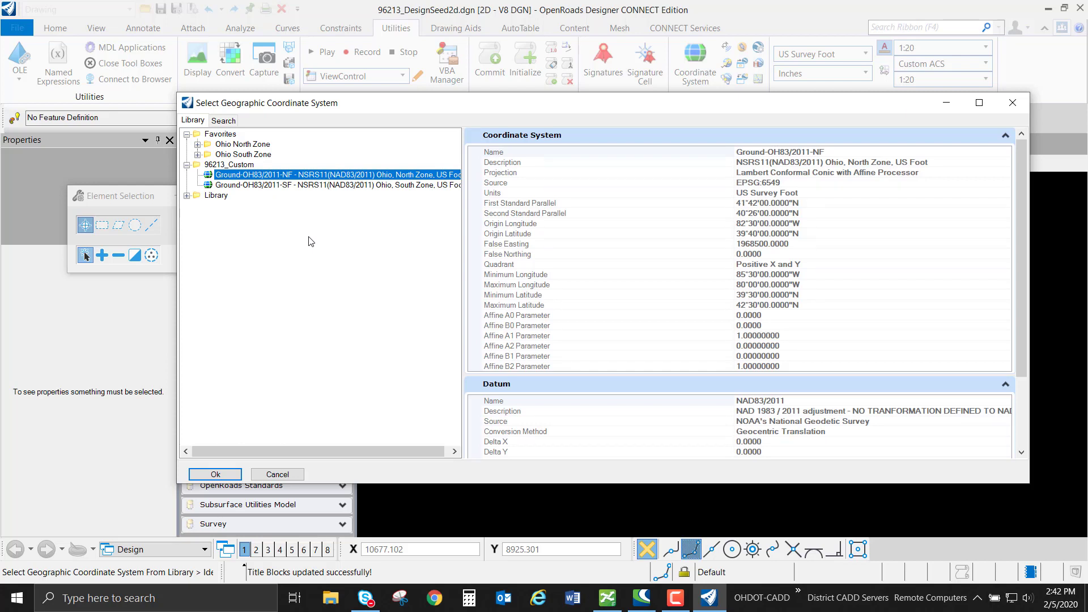
right_click(315, 177)
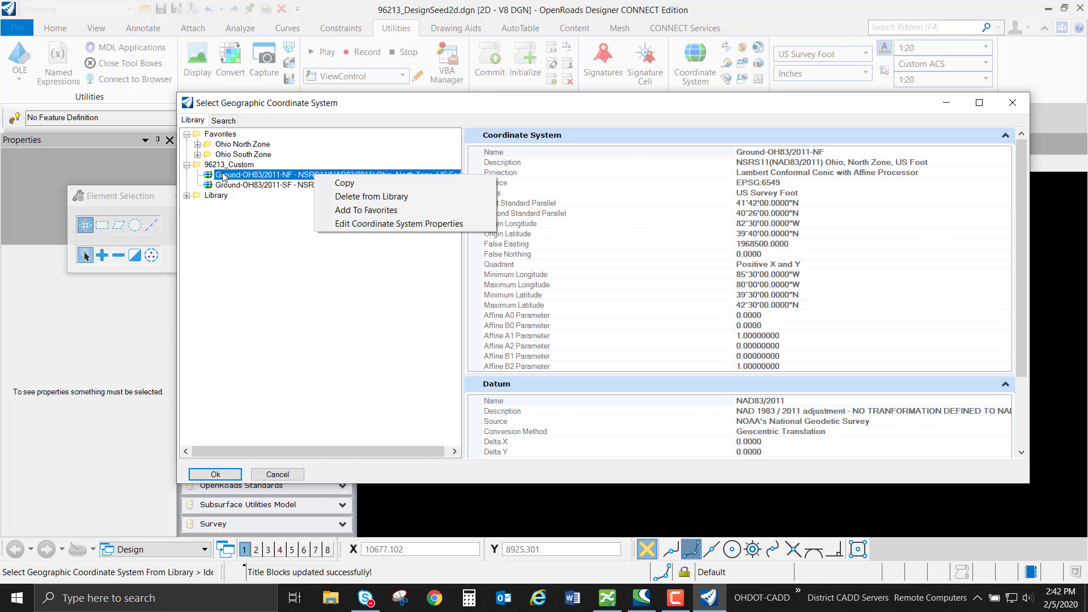
left_click(362, 226)
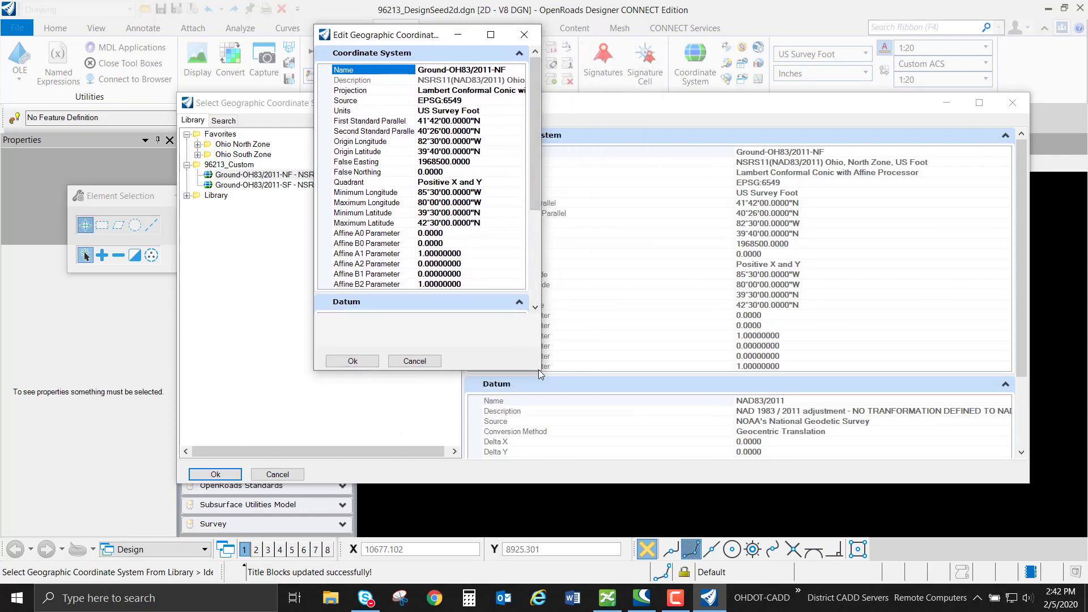
left_click_drag(539, 372, 843, 509)
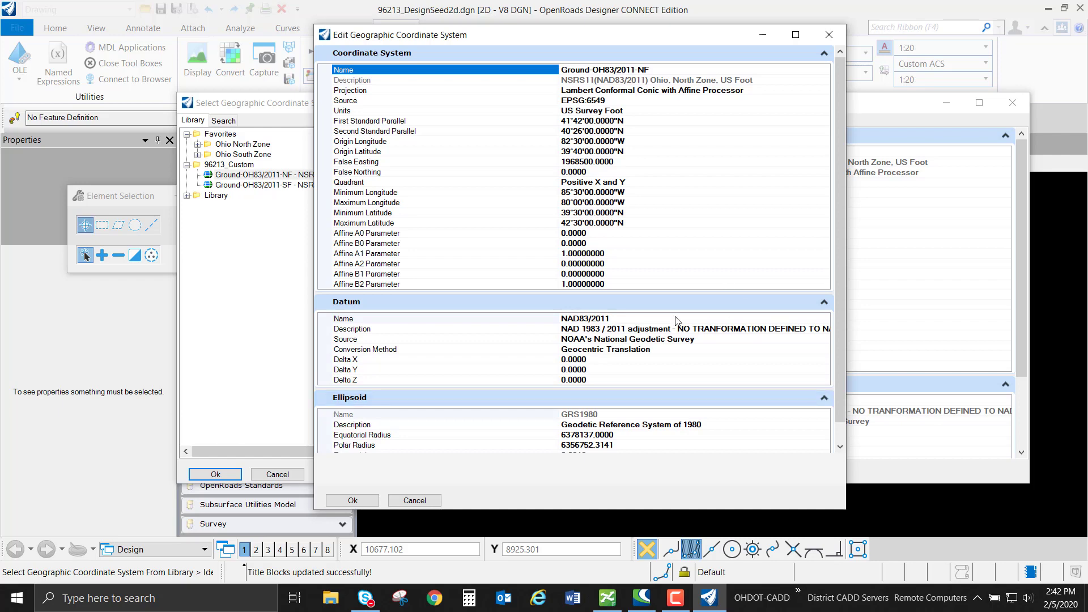
double_click(614, 71)
left_click_drag(650, 72, 542, 71)
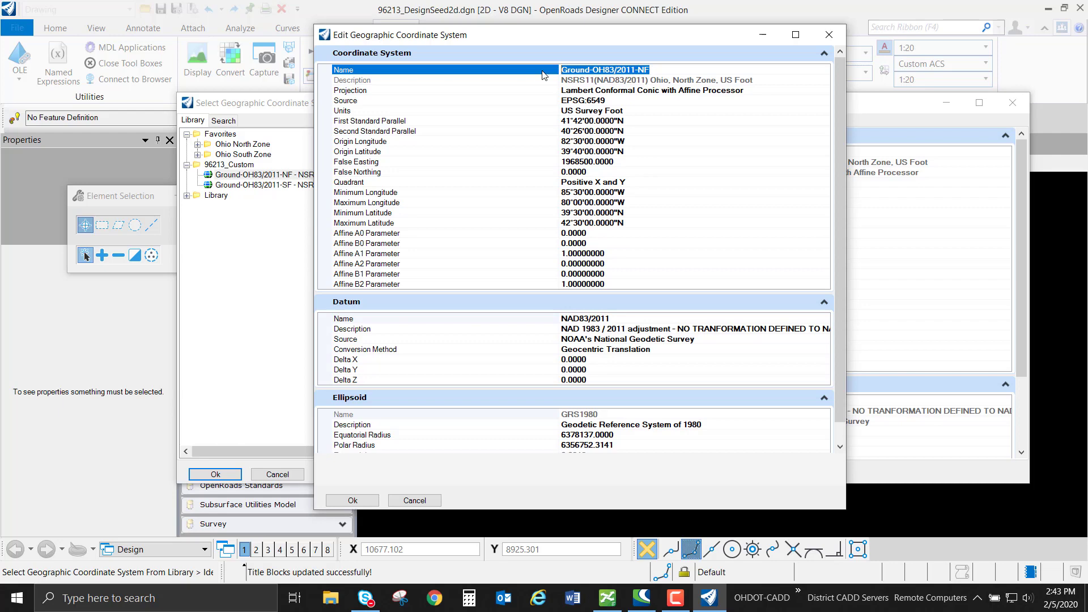
type("MRW")
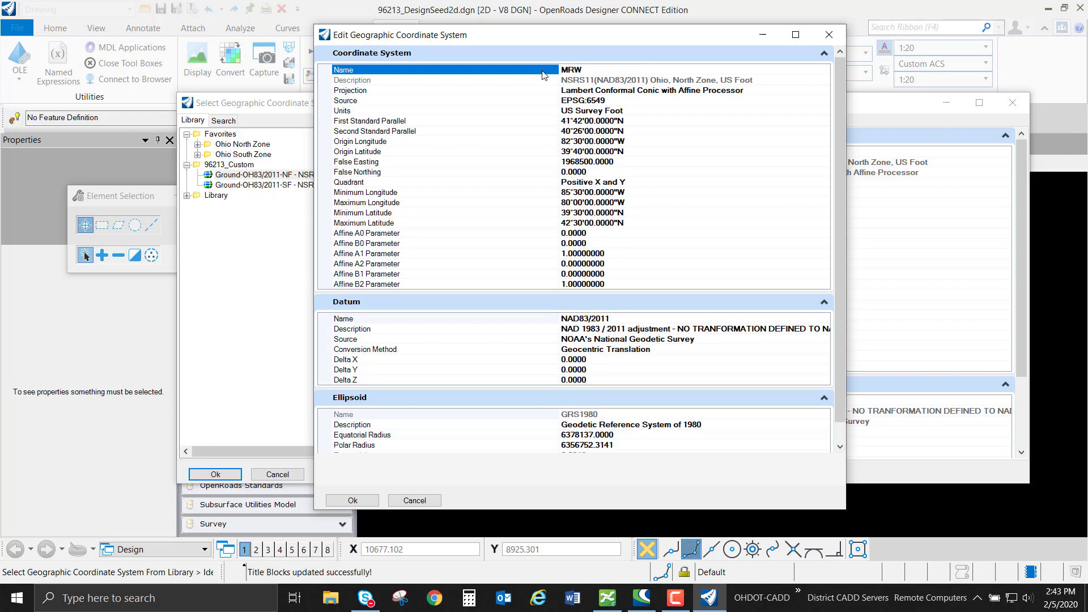
type("-96213-Ground")
- Set both the Affine A1 and Affine B2 parameters to 1.00008619 and accept the coordinate system edits
left_click(608, 253)
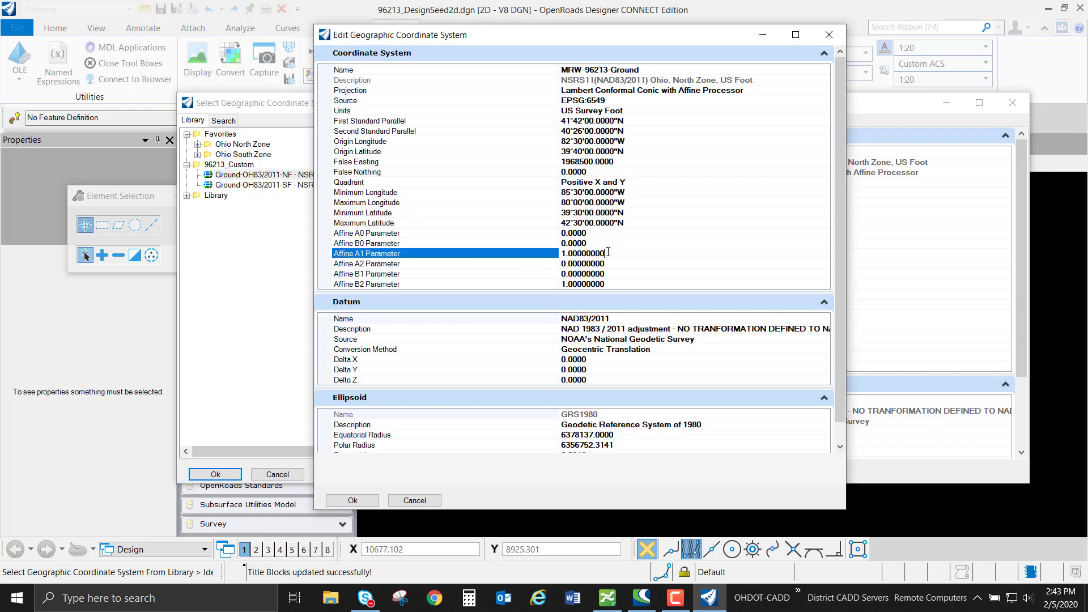
left_click(608, 252)
type("1.00008619")
double_click(619, 253)
right_click(605, 253)
left_click(627, 292)
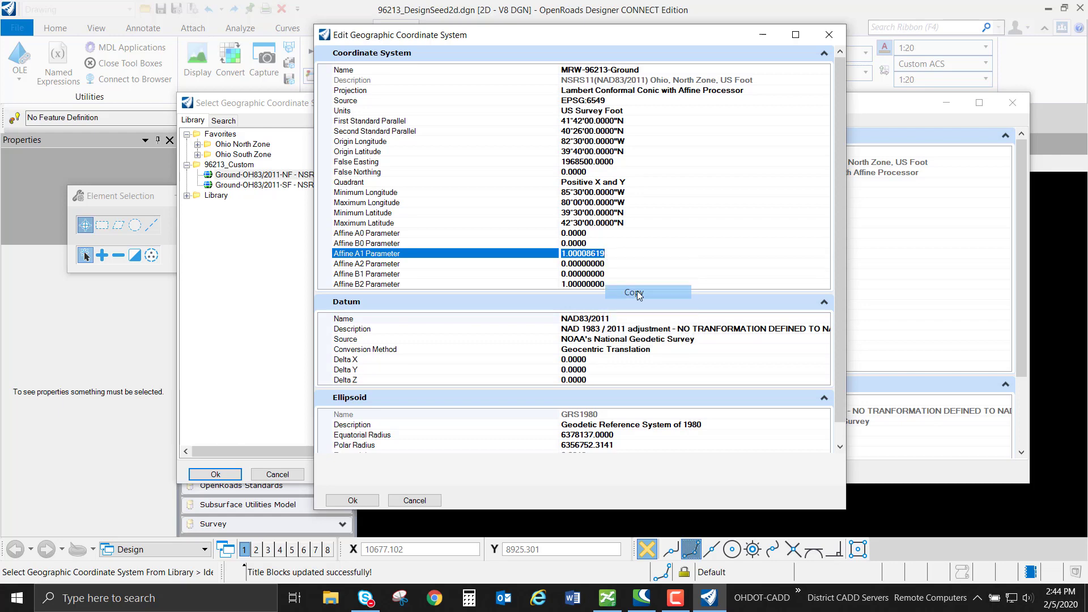
left_click(605, 284)
double_click(605, 284)
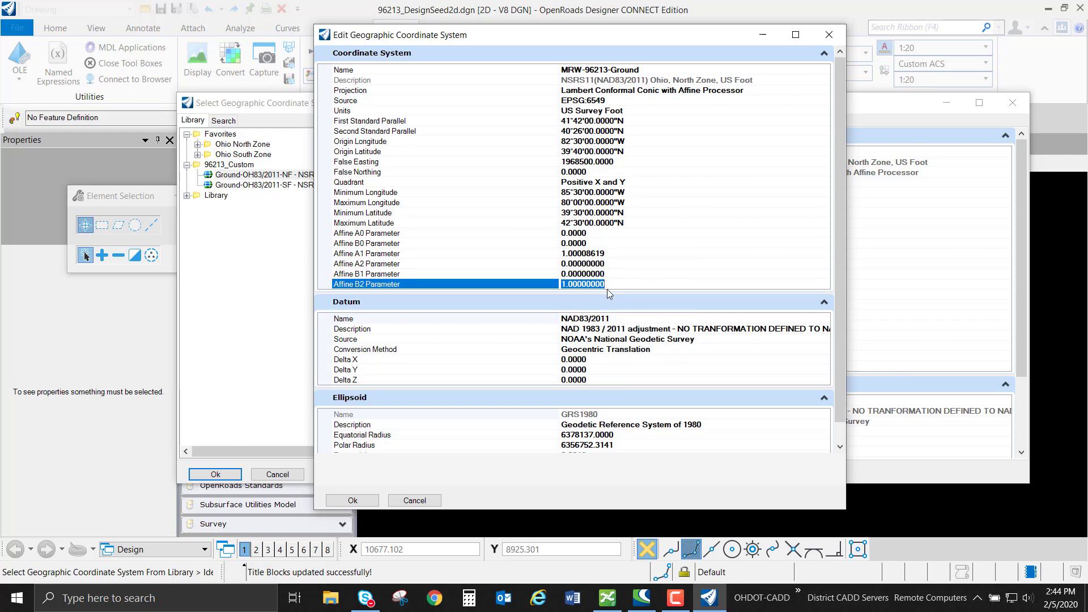
key("ctrl+v")
left_click(357, 499)
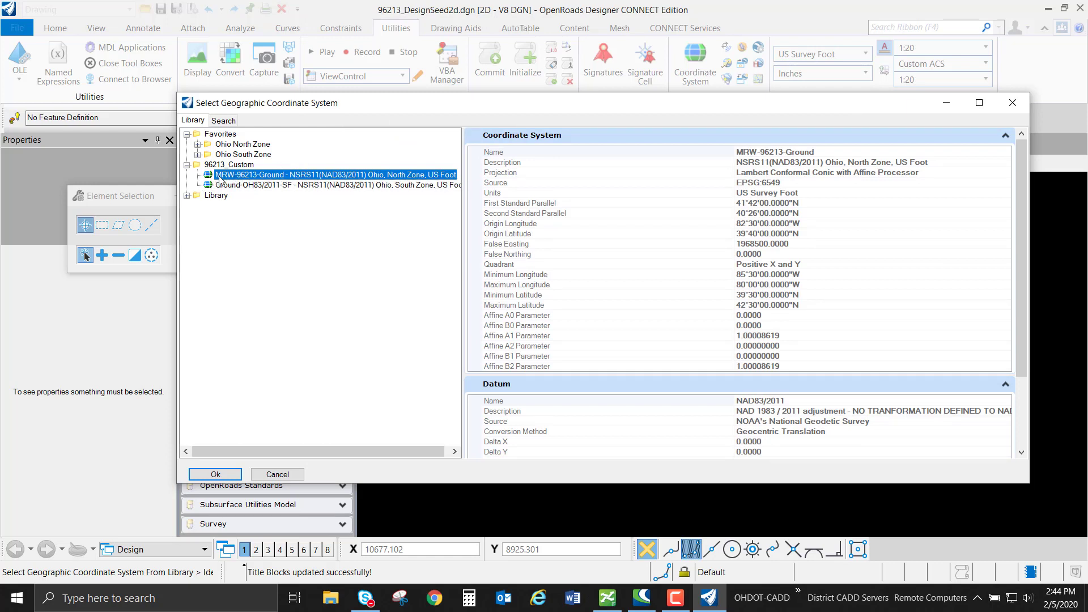
- Delete Ground-OH83/2011-SF from the 96213_Custom library and assign MRW-96213-Ground as the file's coordinate system
left_click(252, 184)
right_click(270, 190)
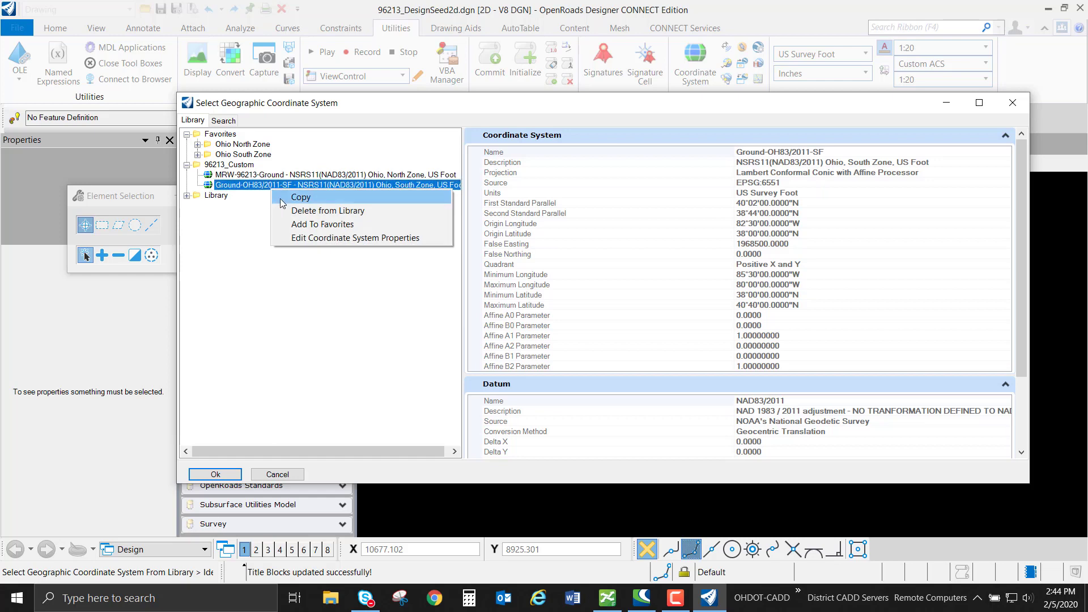
left_click(313, 212)
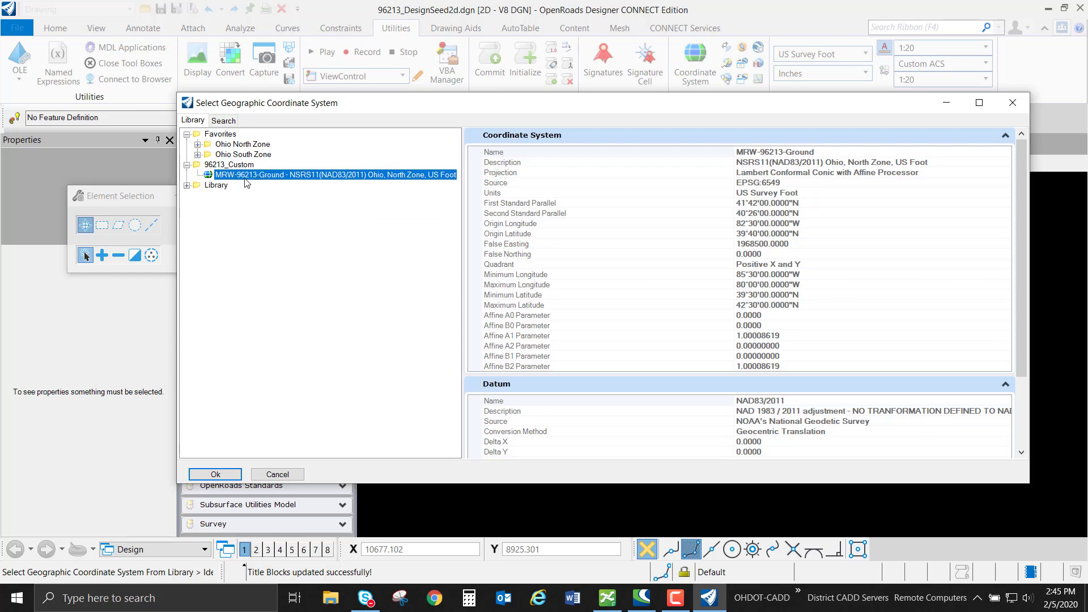
left_click(218, 474)
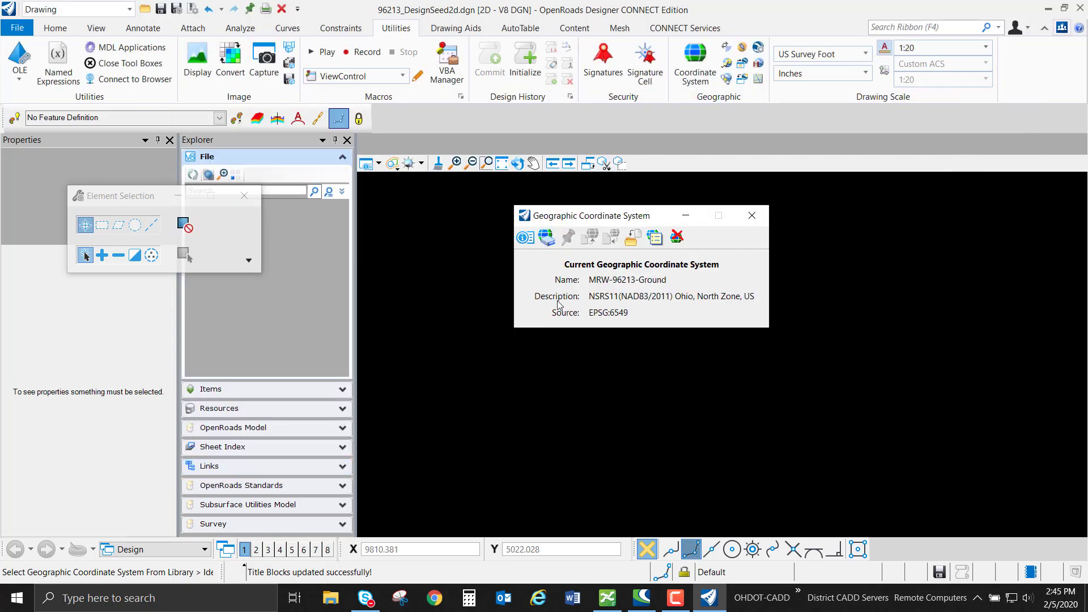